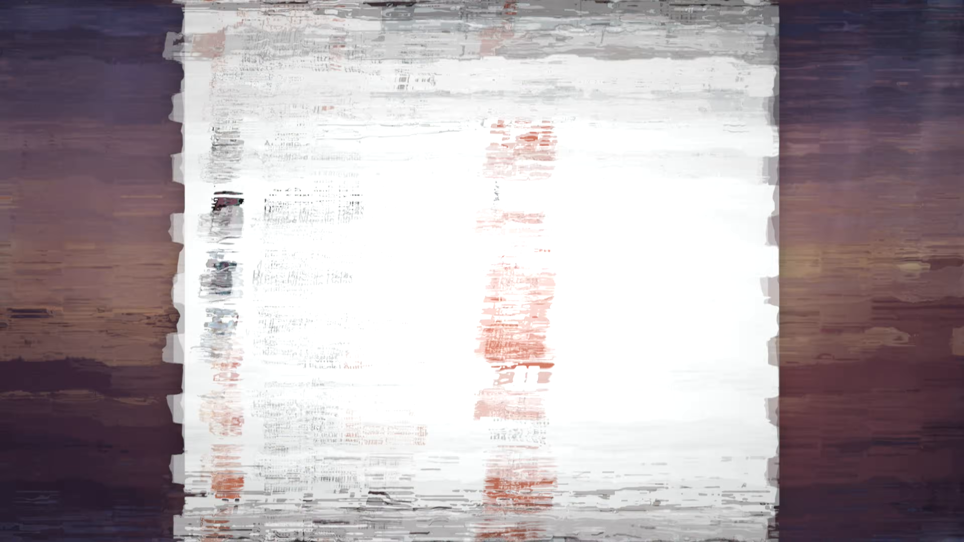
scroll(478, 403, "down", 5)
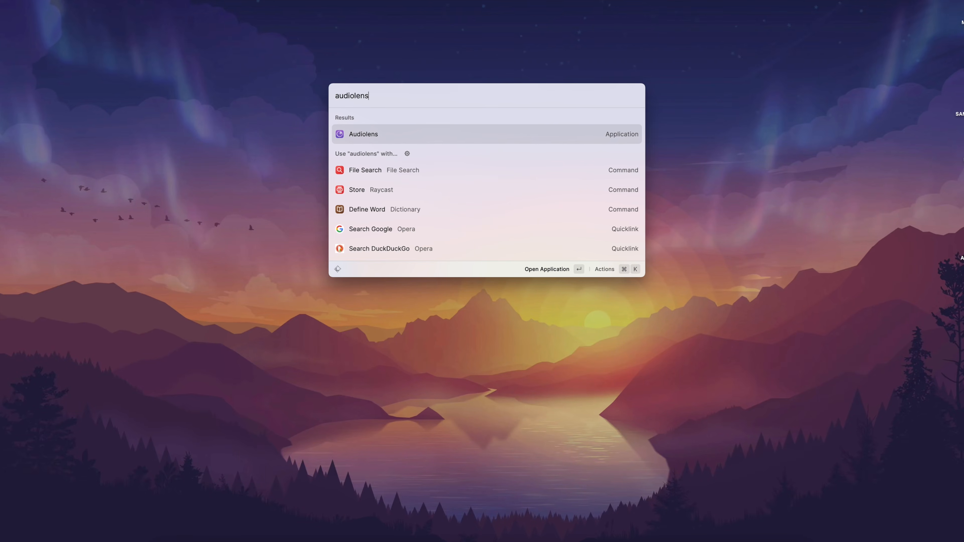
Step: Launch Audiolens and arrange its window beside a new web browser window
key("Return")
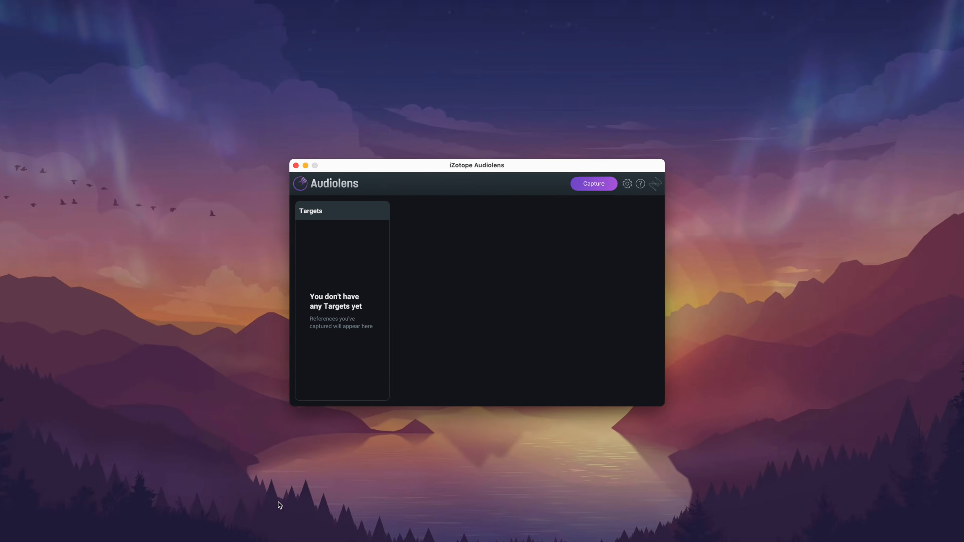
left_click(545, 516)
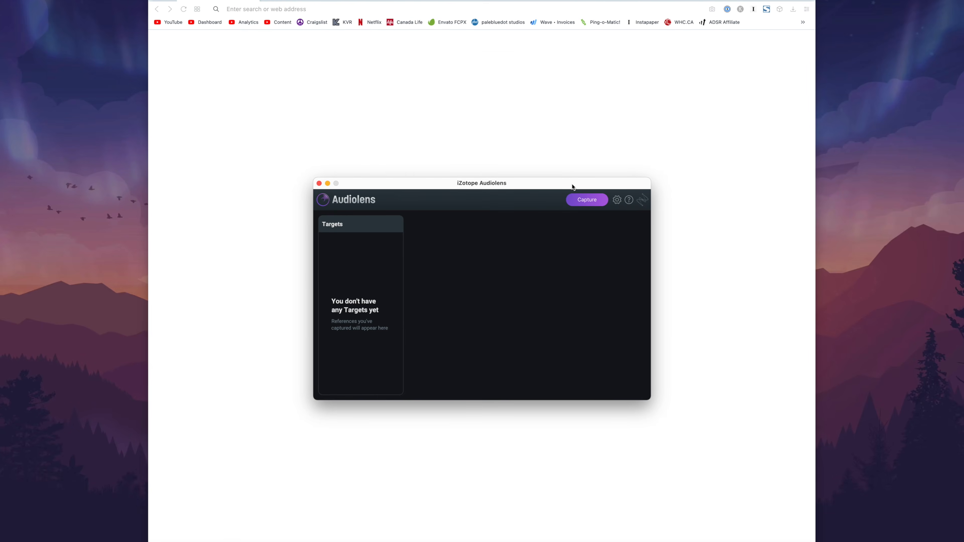
left_click_drag(573, 186, 888, 174)
left_click(506, 195)
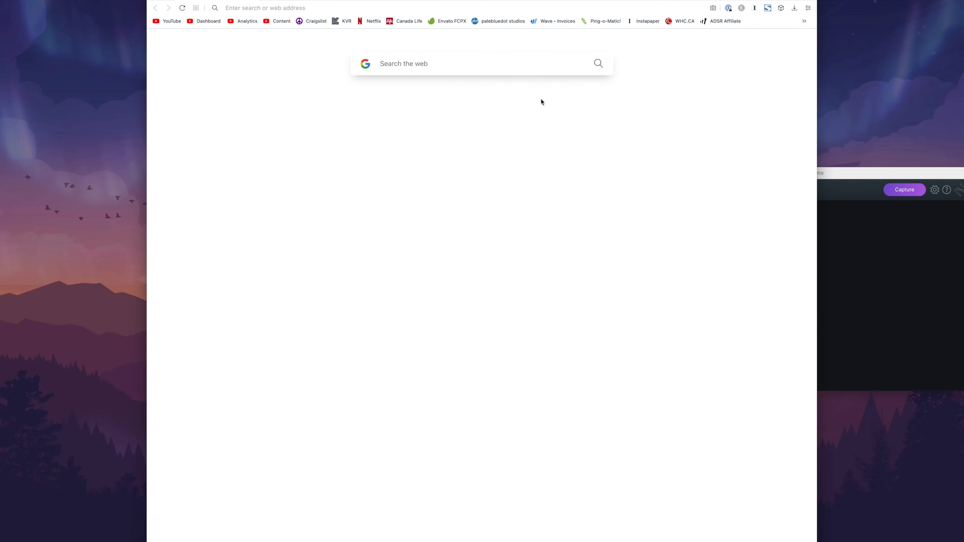
left_click_drag(624, 1, 437, 1)
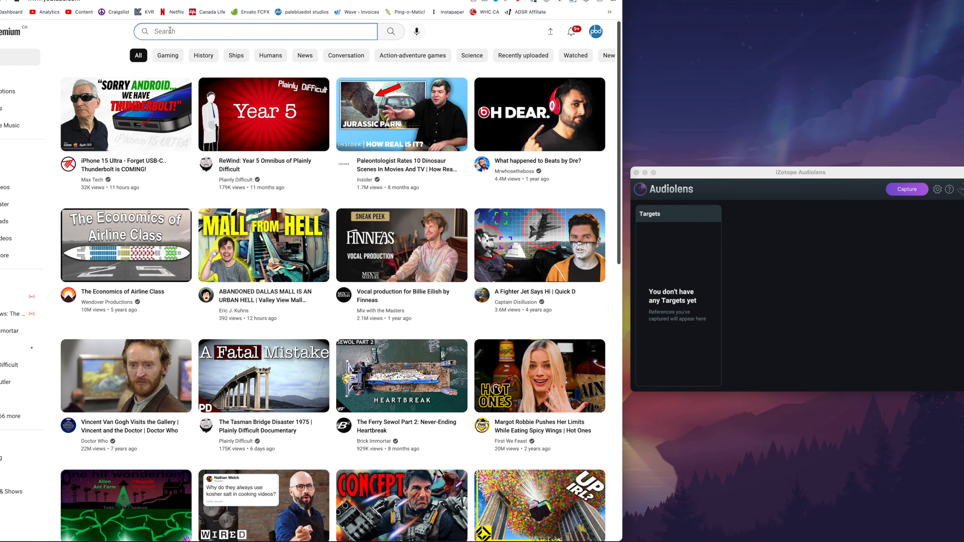
Step: Search YouTube for "dua lipa" and play the Levitating official music video
type("dual lip")
key("BackSpace")
key("BackSpace")
key("BackSpace")
key("BackSpace")
key("BackSpace")
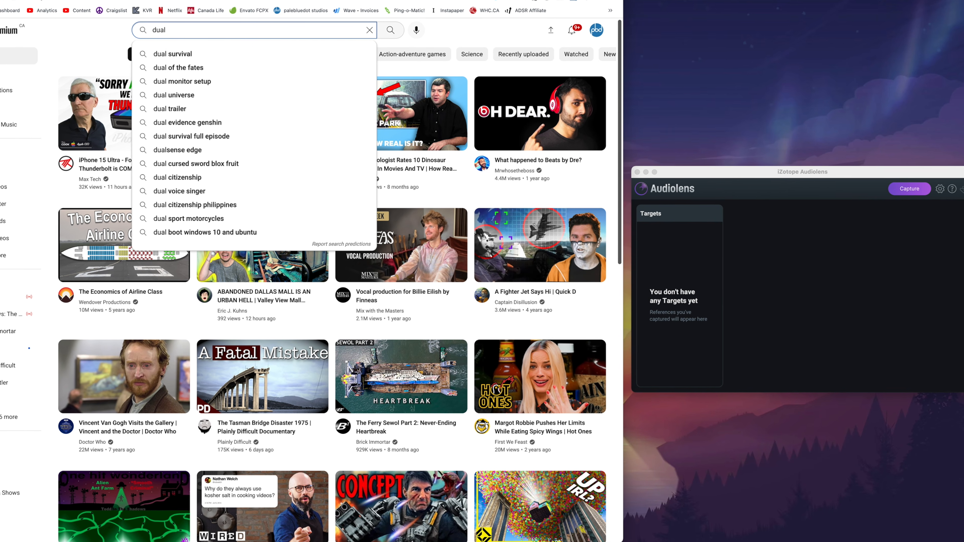
type("l ip")
key("BackSpace")
key("BackSpace")
key("BackSpace")
key("BackSpace")
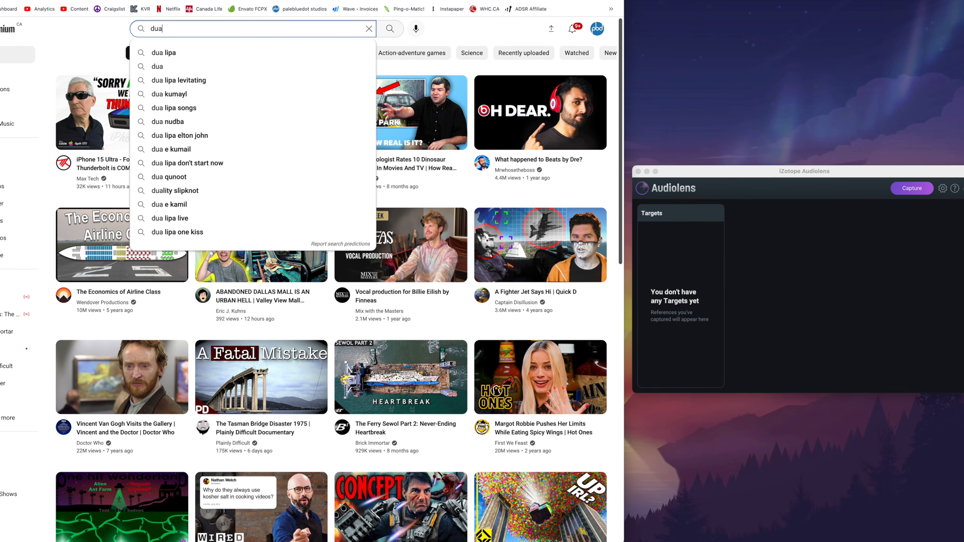
type("lipa")
key("Return")
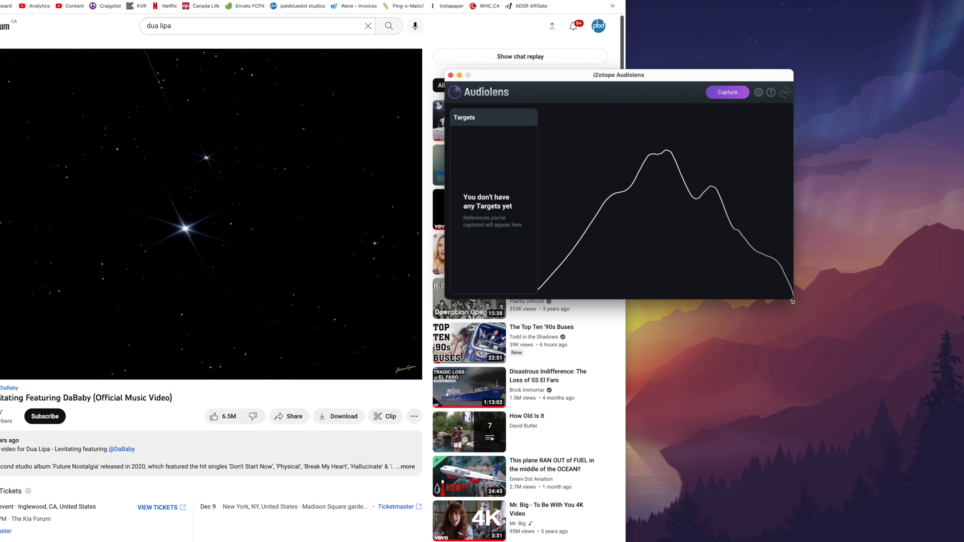
Step: Enlarge and reposition the Audiolens window over the video, and start capturing the playing song
left_click_drag(800, 304, 962, 385)
left_click_drag(732, 73, 577, 96)
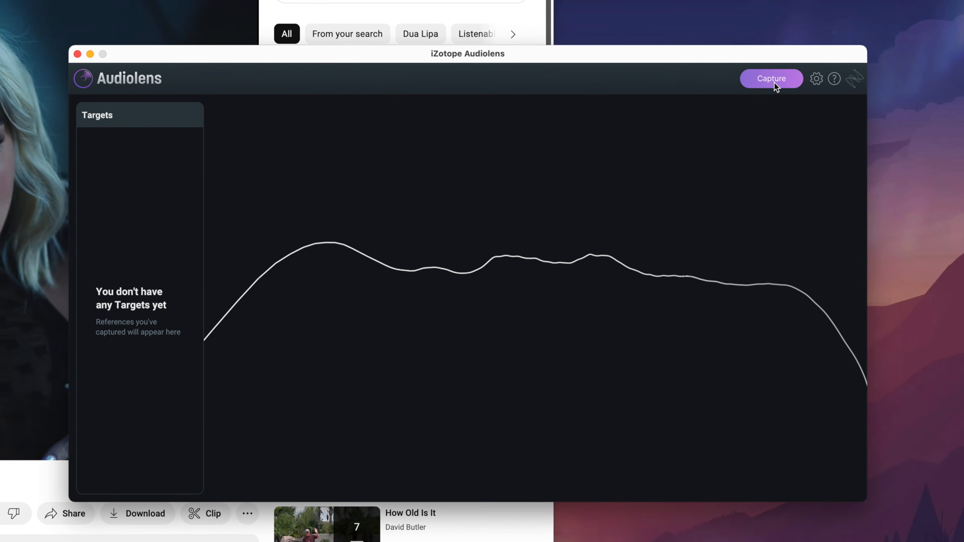
left_click(772, 117)
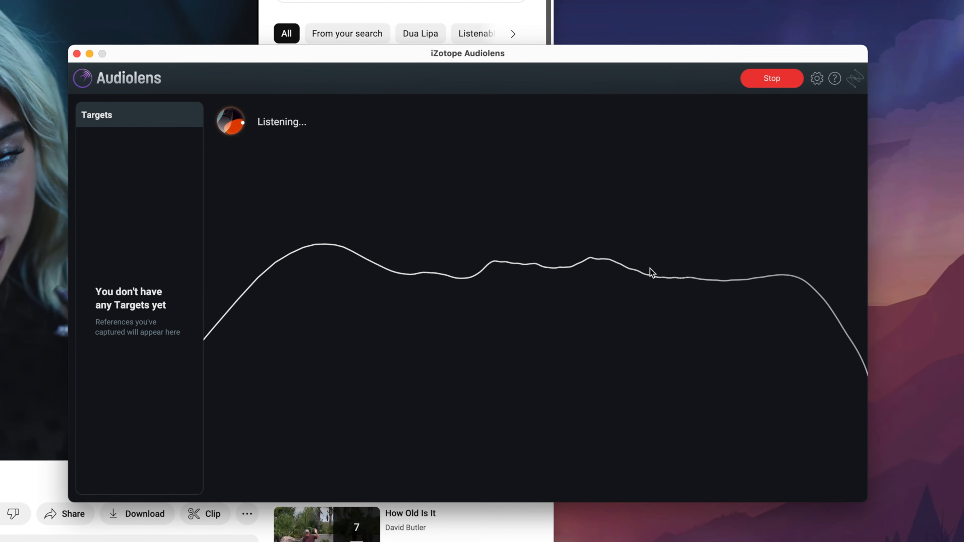
left_click_drag(368, 53, 396, 31)
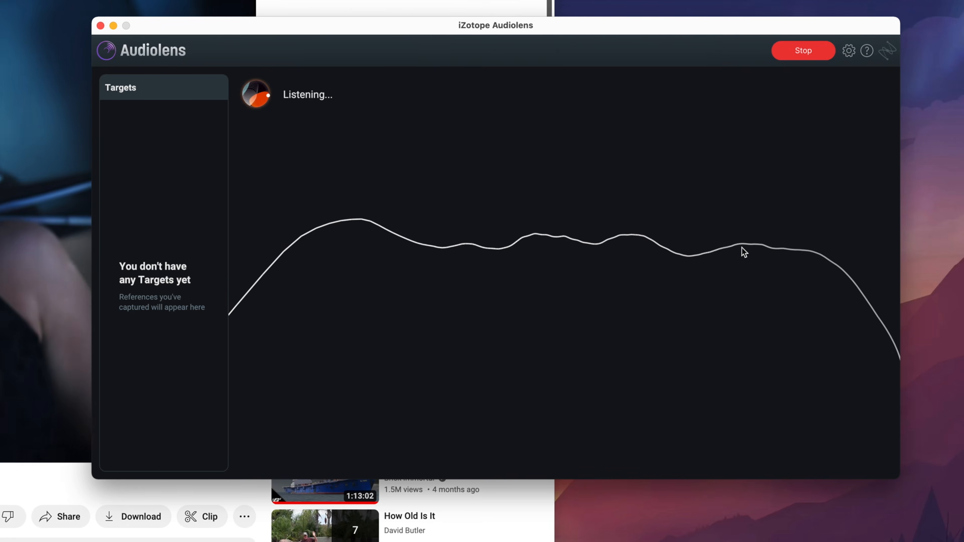
Step: Stop the capture and save the reference as "Dua Lipa - Levitating"
left_click(797, 55)
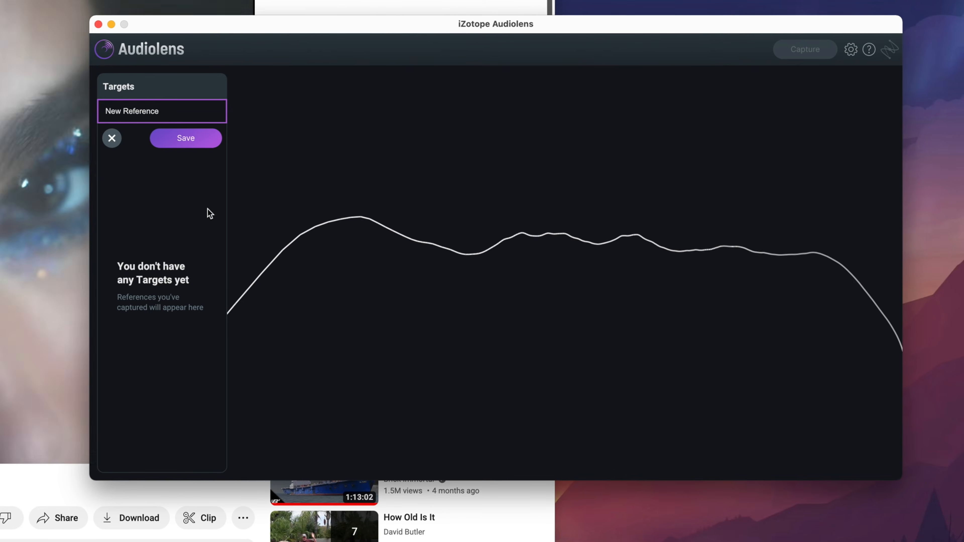
left_click(183, 111)
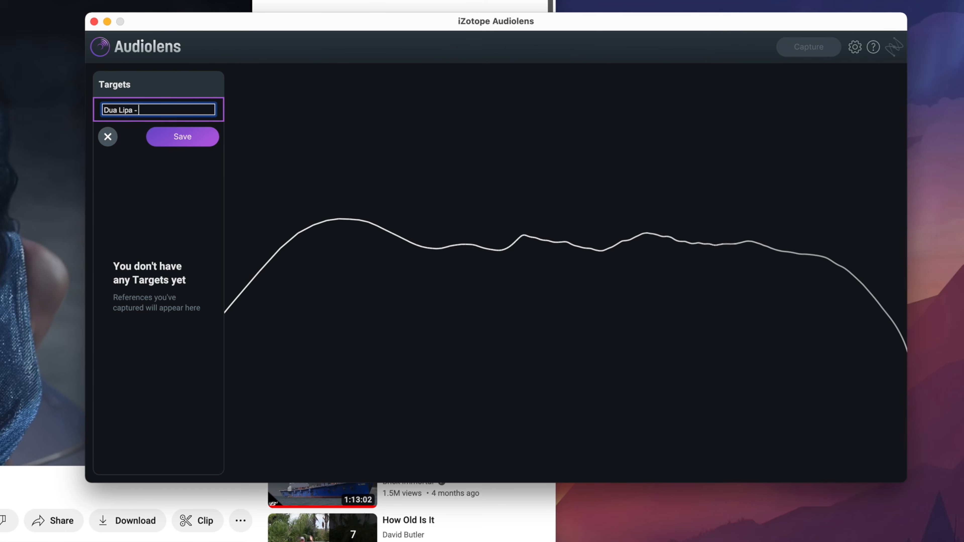
key("Return")
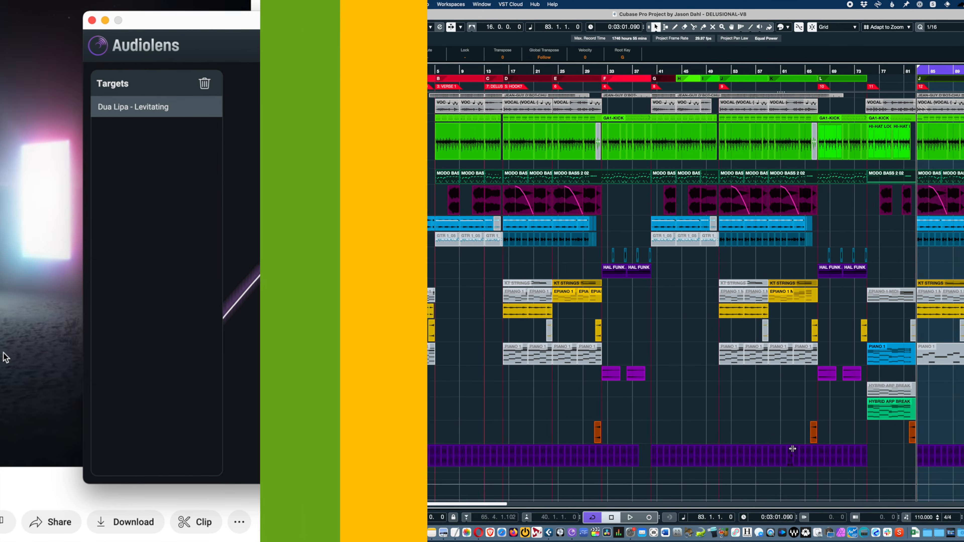
Step: Switch to Cubase and listen to the DELUSIONAL-V8 project
key("space")
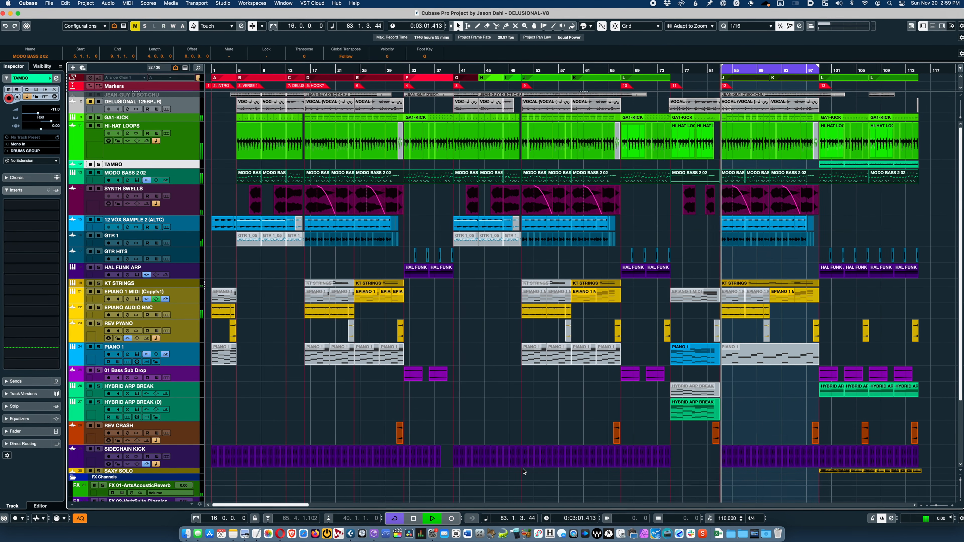
key("super+Tab")
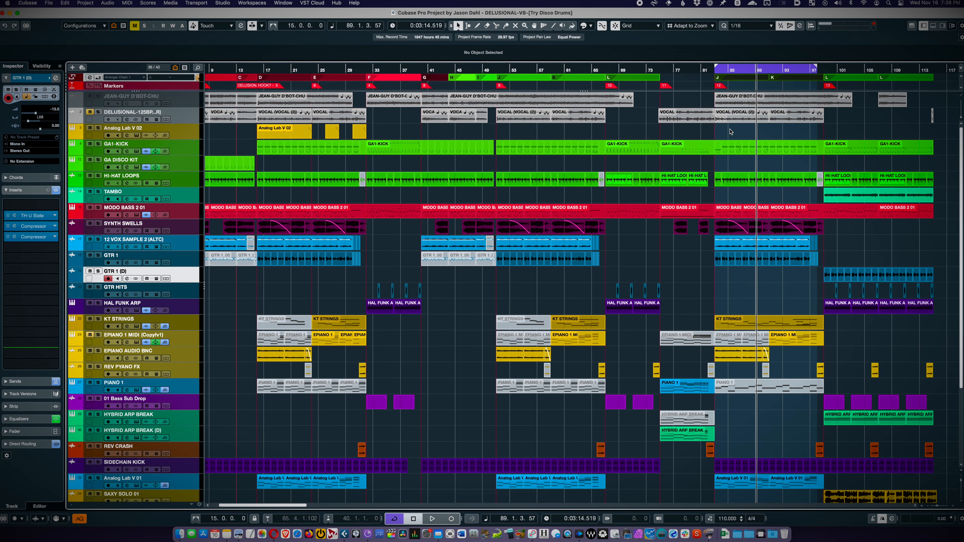
Step: Show the MixConsole and load Ozone 10 from the Mastering plug-ins into the third insert slot of the Stereo Out channel
key("F3")
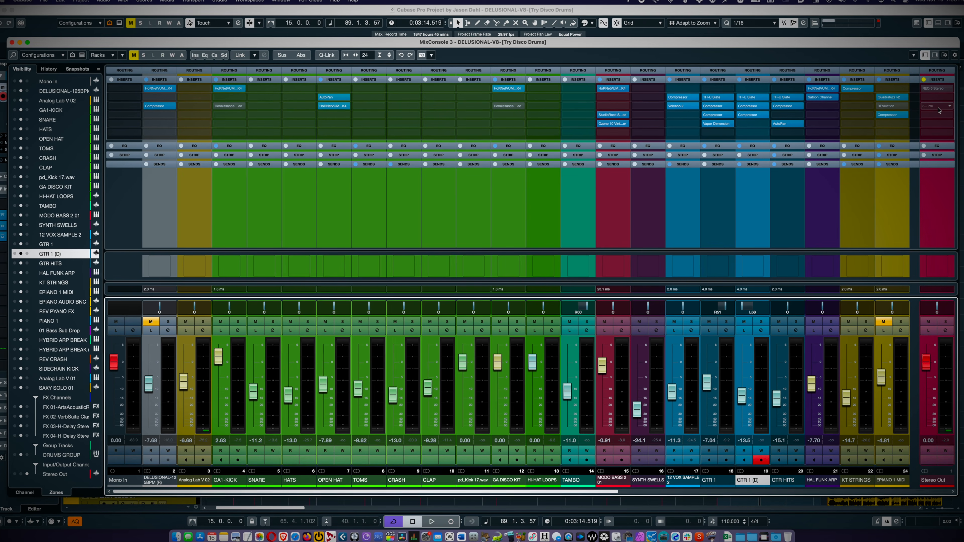
left_click(938, 110)
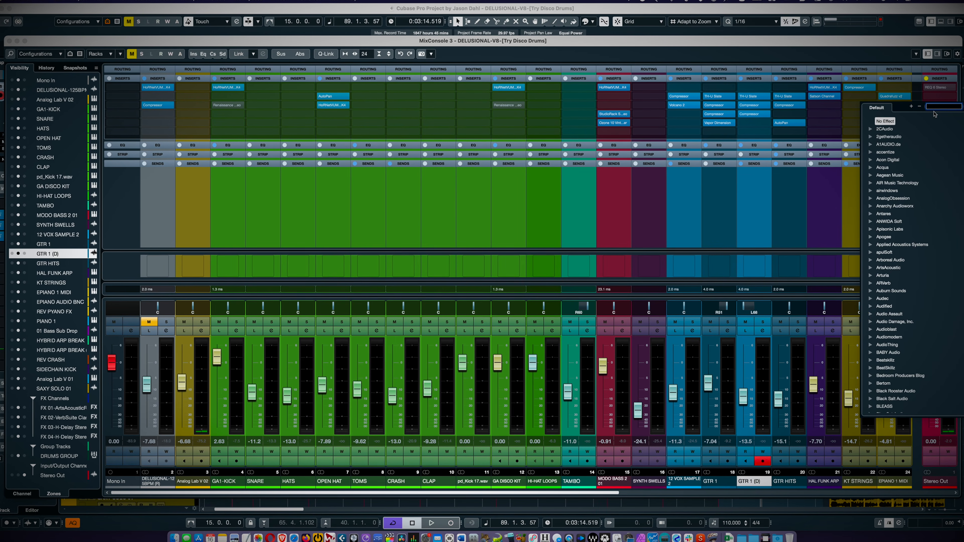
type("ozone")
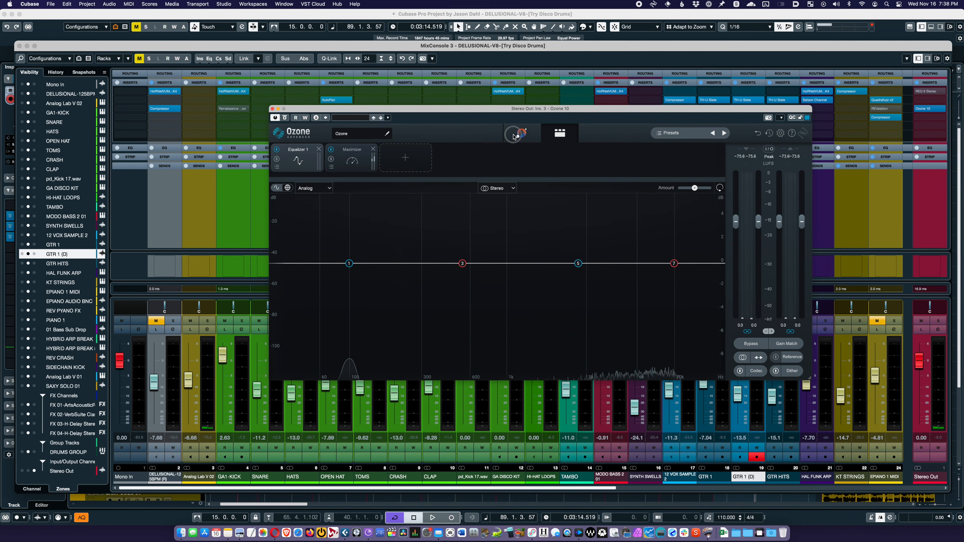
Step: Start Ozone's mastering assistant and play the song so it can analyse the audio
left_click(521, 132)
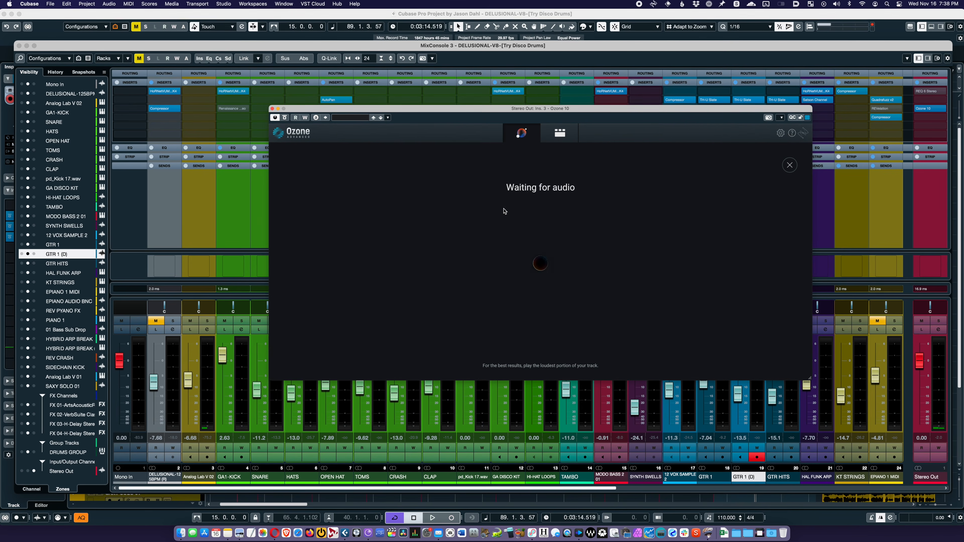
key("space")
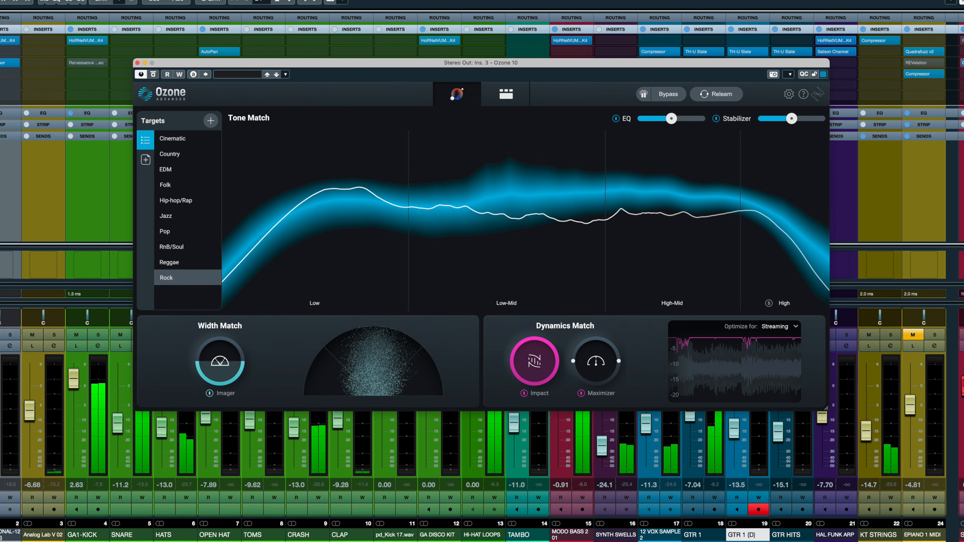
right_click(391, 541)
key("Escape")
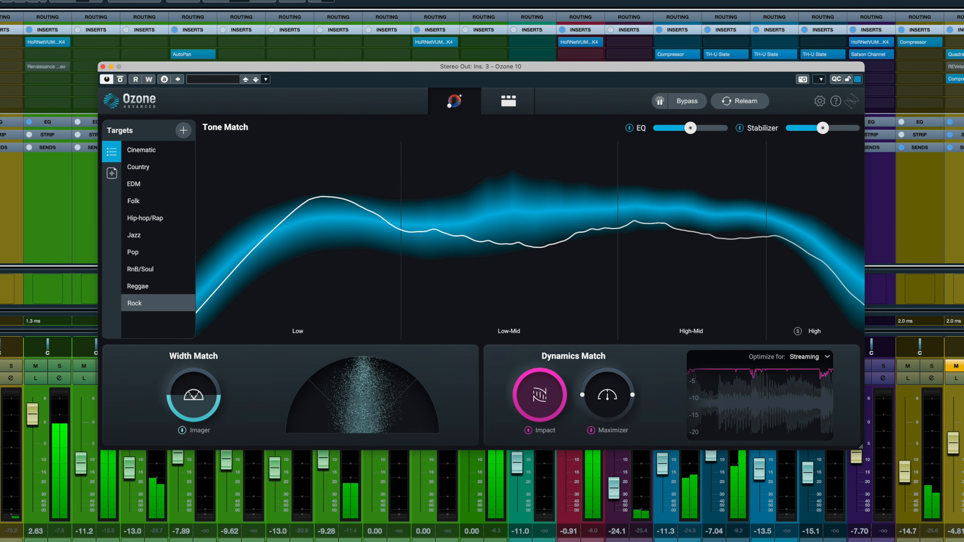
Step: Choose the captured Dua Lipa reference from the custom targets as the mastering target
left_click(111, 173)
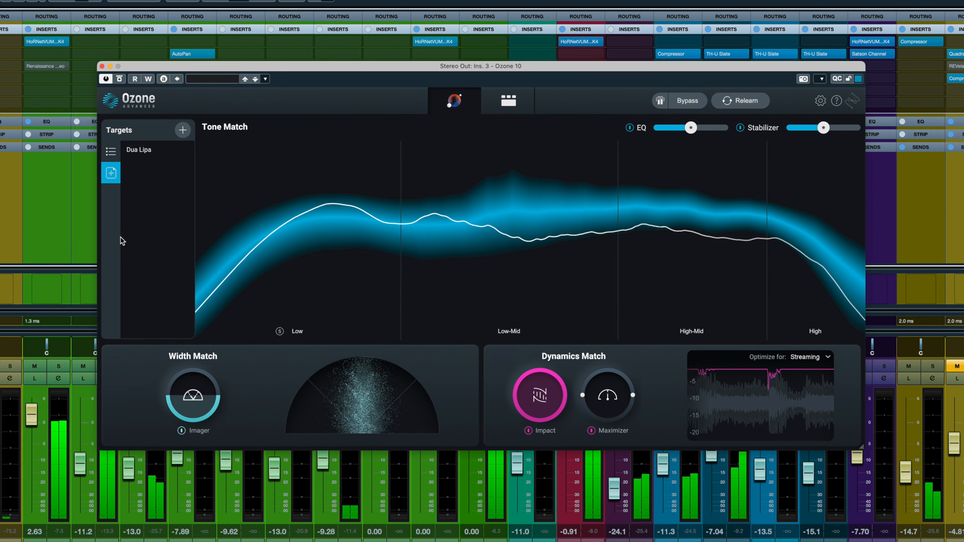
left_click(144, 154)
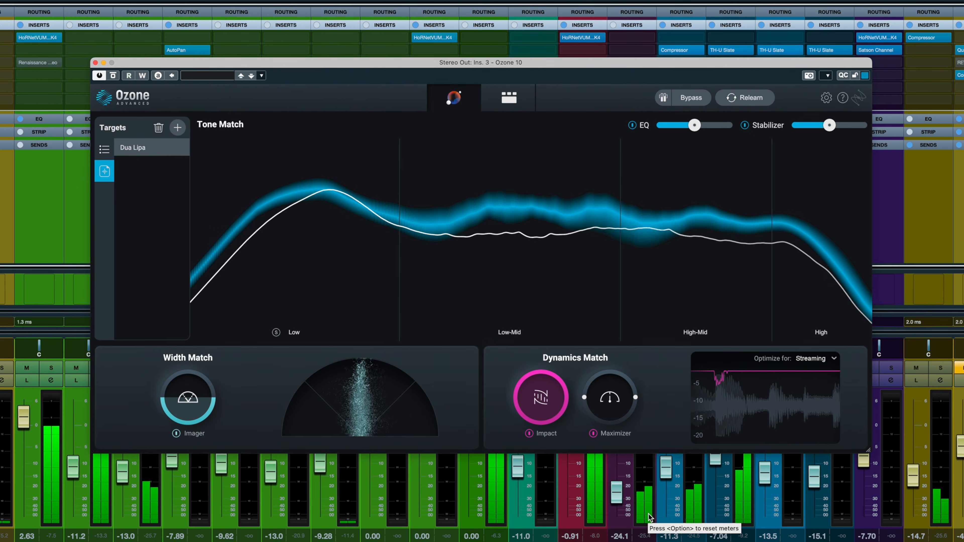
Step: Enable gain matching and compare the song with Ozone bypassed and active at equal loudness
left_click(663, 98)
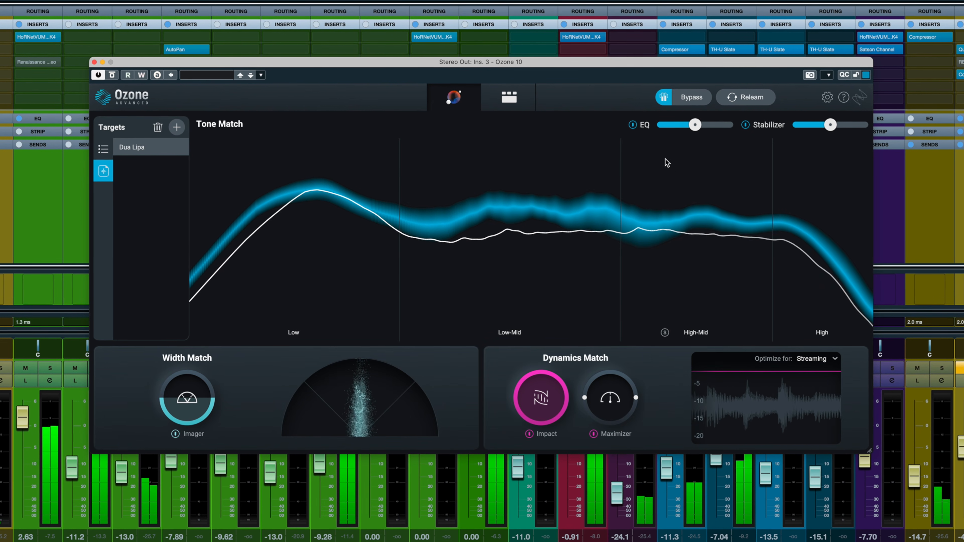
left_click(692, 98)
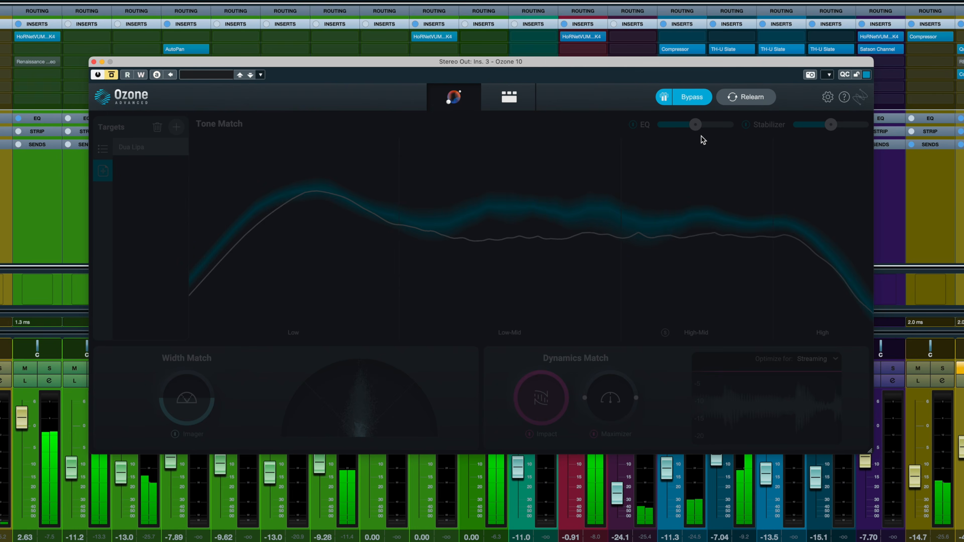
left_click(692, 99)
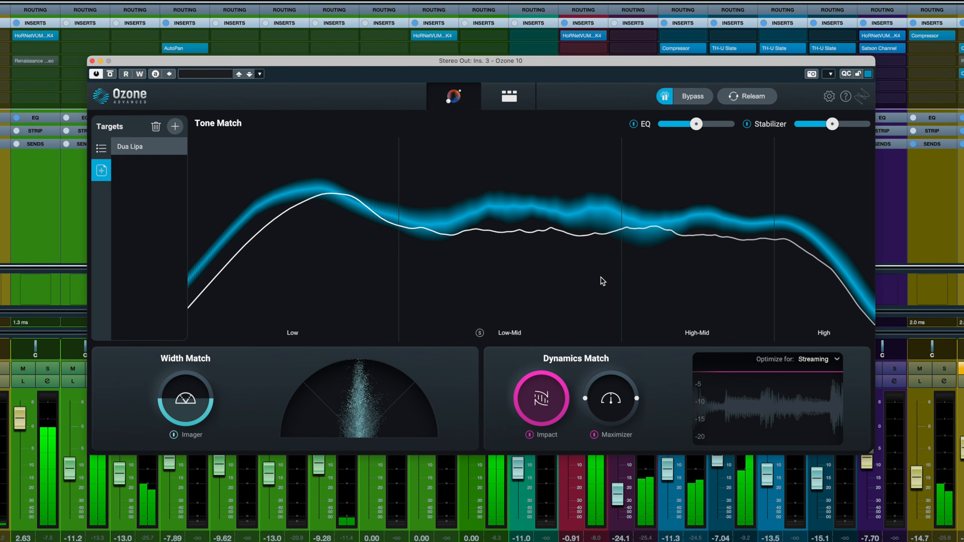
Step: Disable gain matching and compare the bypassed song with the processed master at its full level
left_click(667, 101)
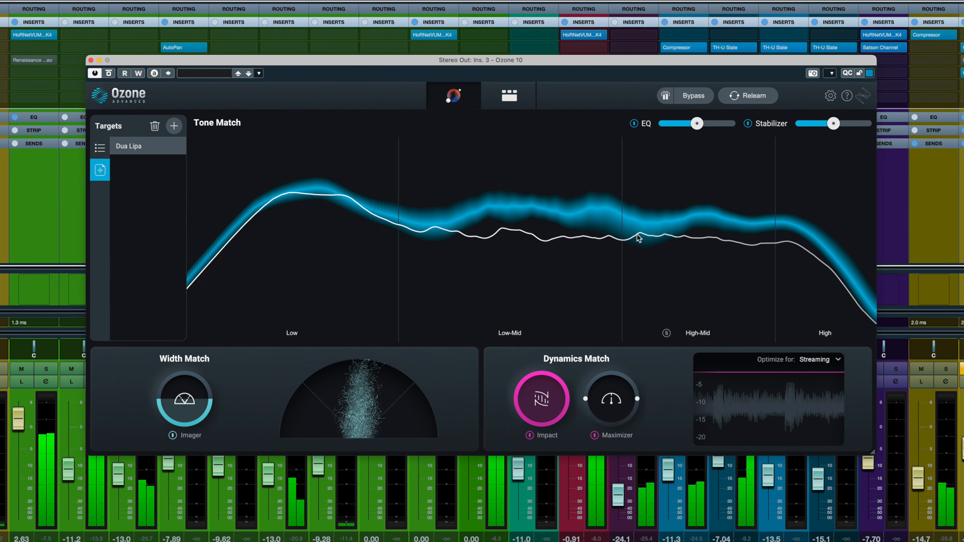
left_click(693, 97)
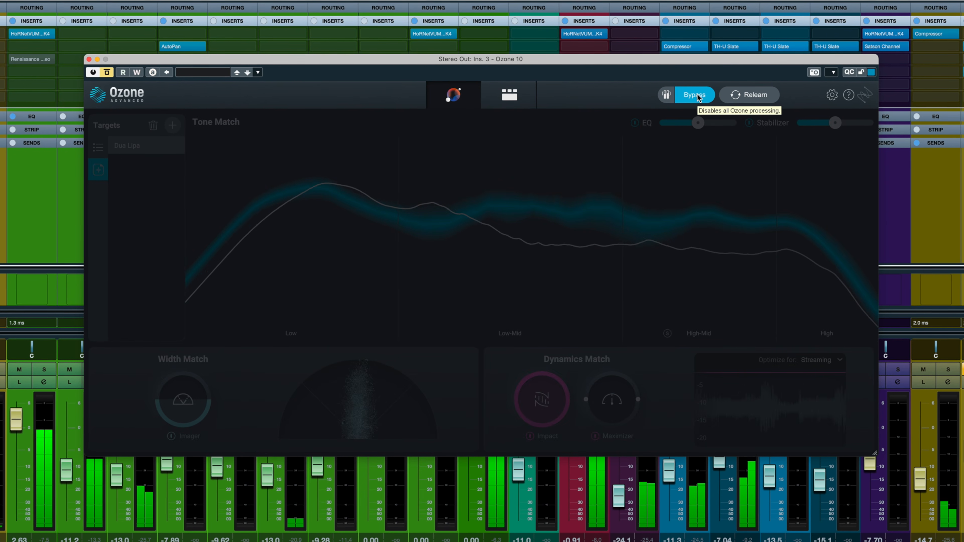
left_click(696, 97)
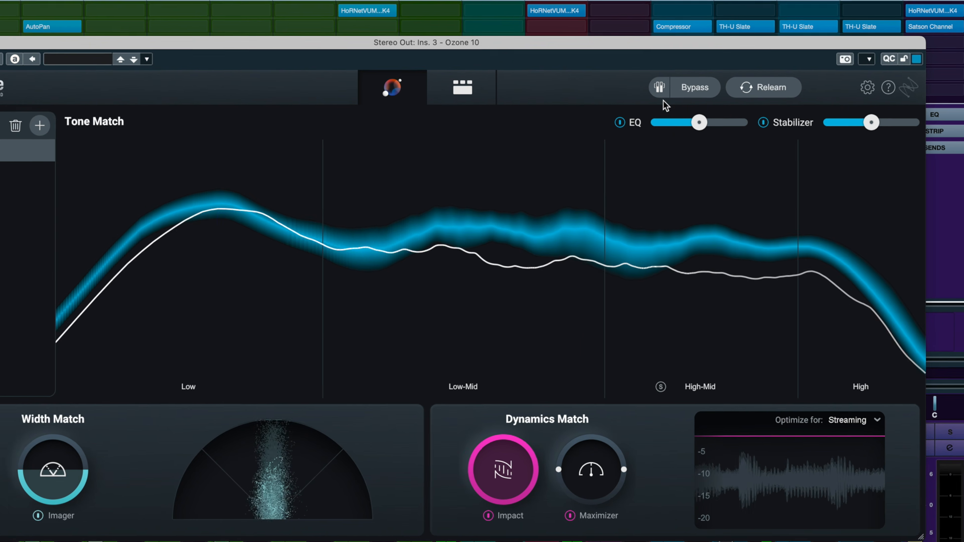
Step: Compare the bypassed and processed sound once more with gain matching on, and finish with both bypass and gain matching off
left_click(700, 94)
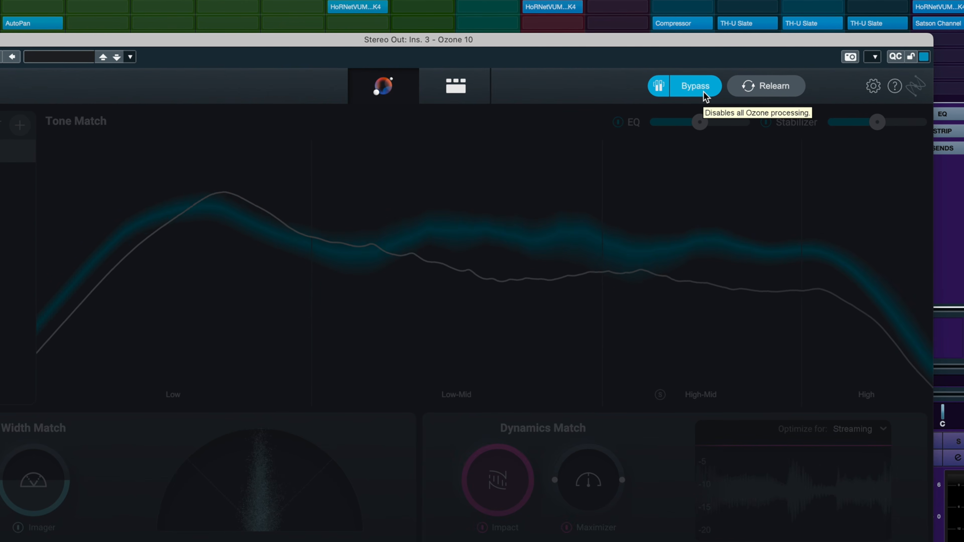
left_click(704, 95)
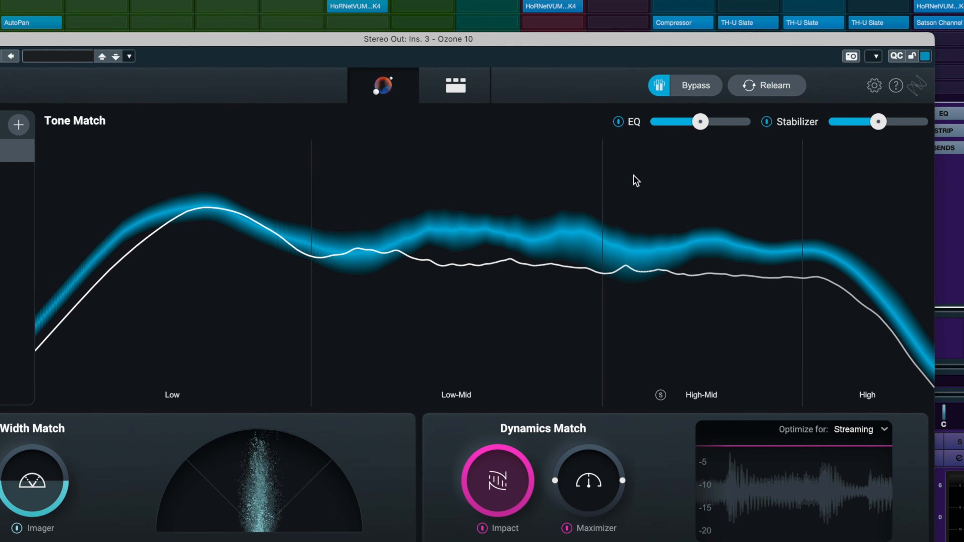
left_click(660, 85)
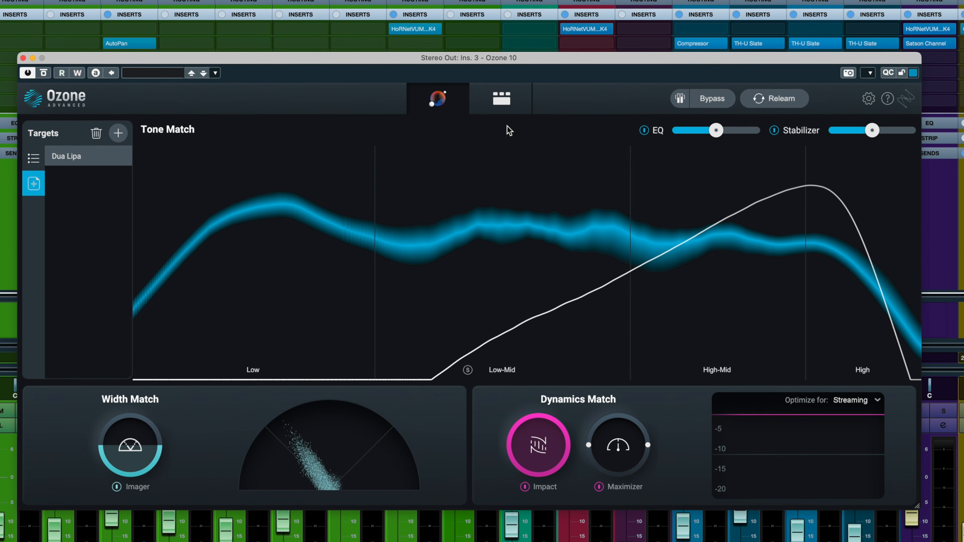
Step: Switch Ozone to its detailed module view and show the Maximizer's settings
left_click(505, 104)
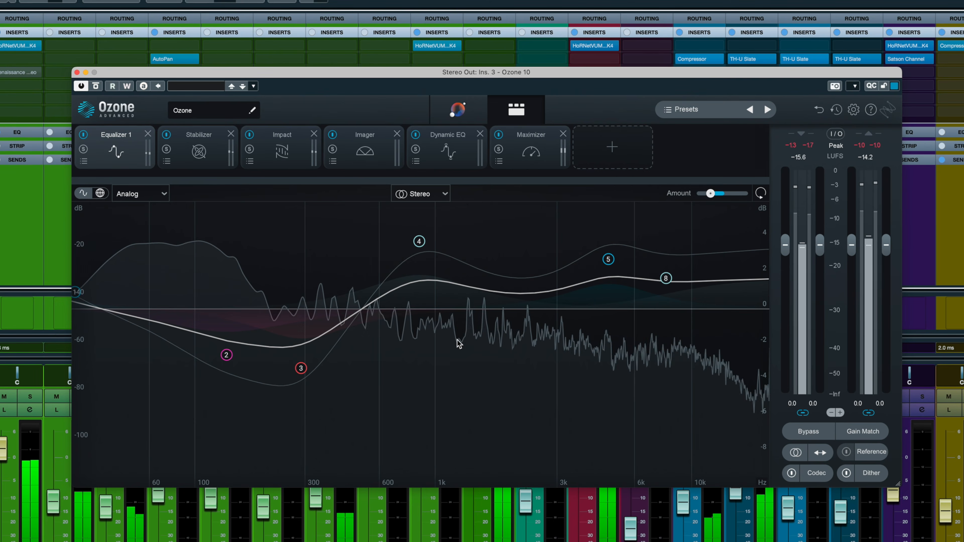
left_click(531, 140)
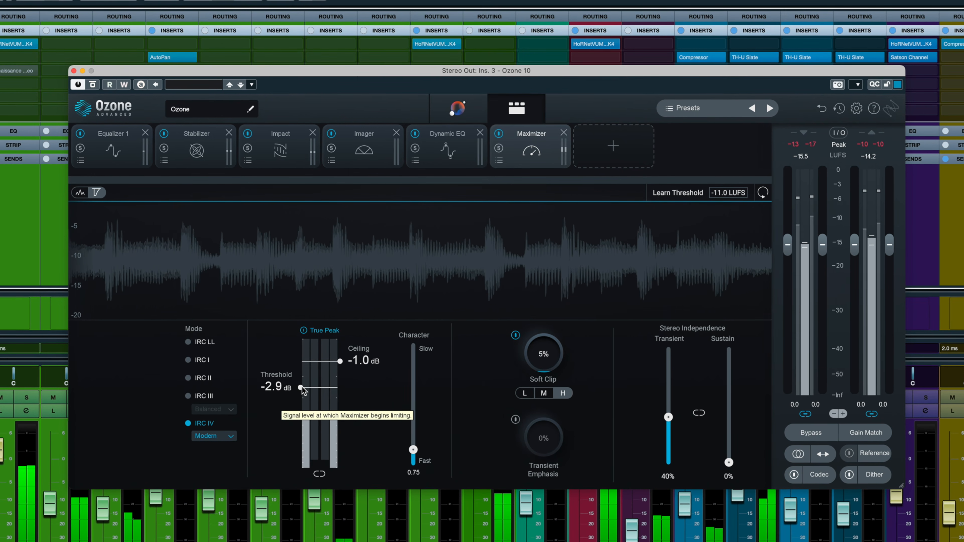
Step: Set the Maximizer threshold to -8.5 dB and compare it with the bypassed sound at matched gain, finishing with bypass and gain matching off
left_click_drag(300, 388, 301, 432)
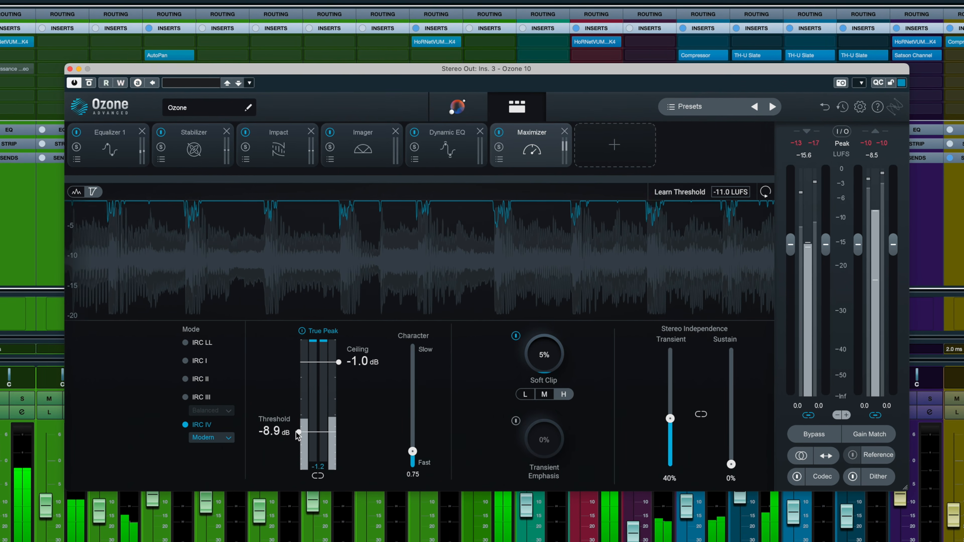
left_click_drag(302, 432, 298, 431)
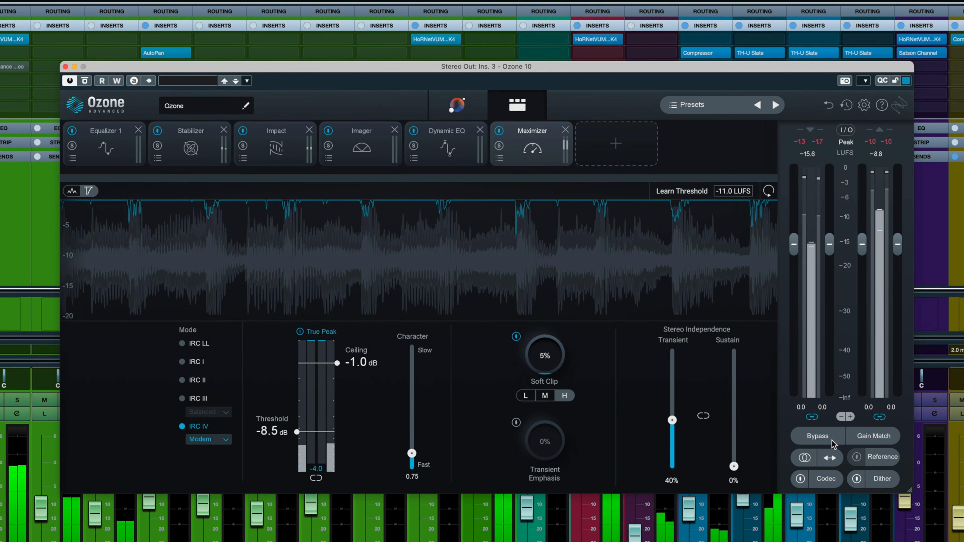
left_click(873, 436)
left_click(819, 437)
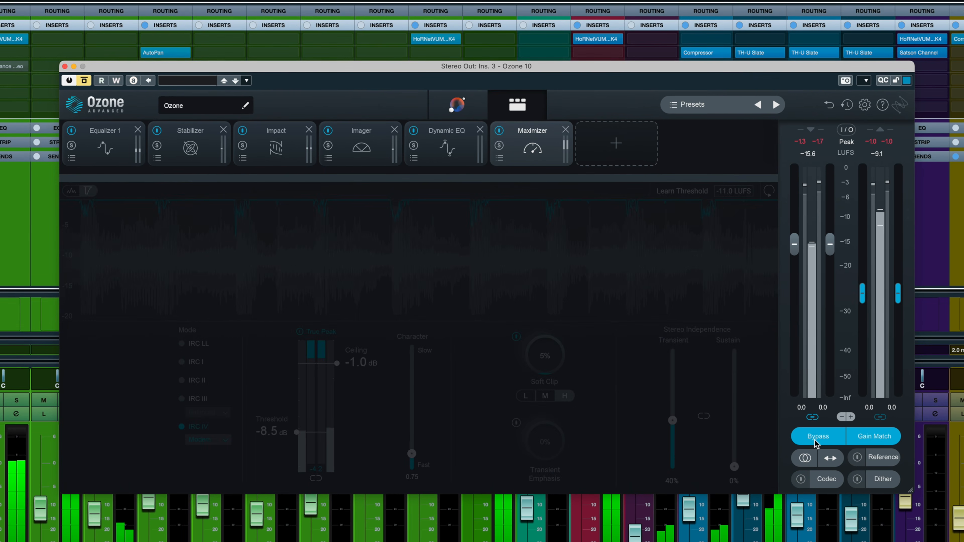
left_click(837, 442)
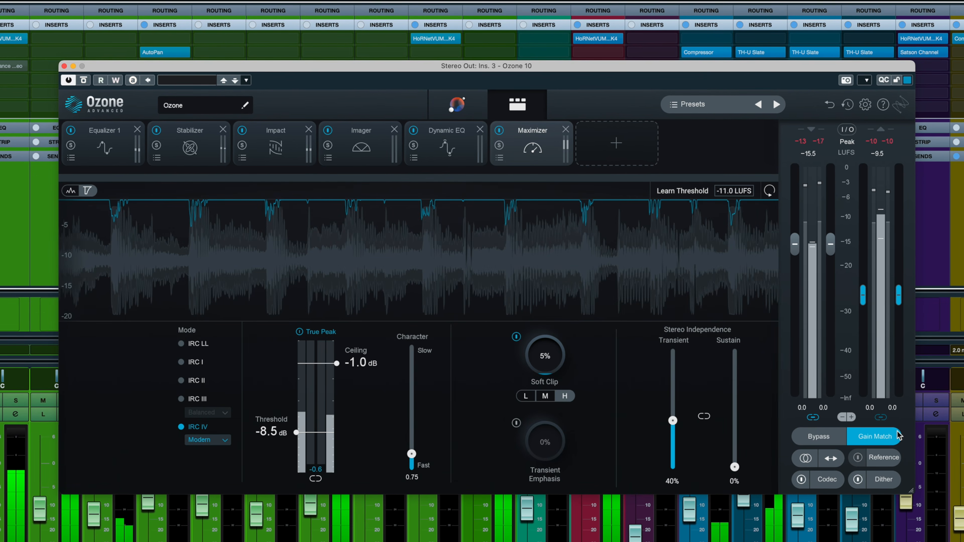
left_click(886, 438)
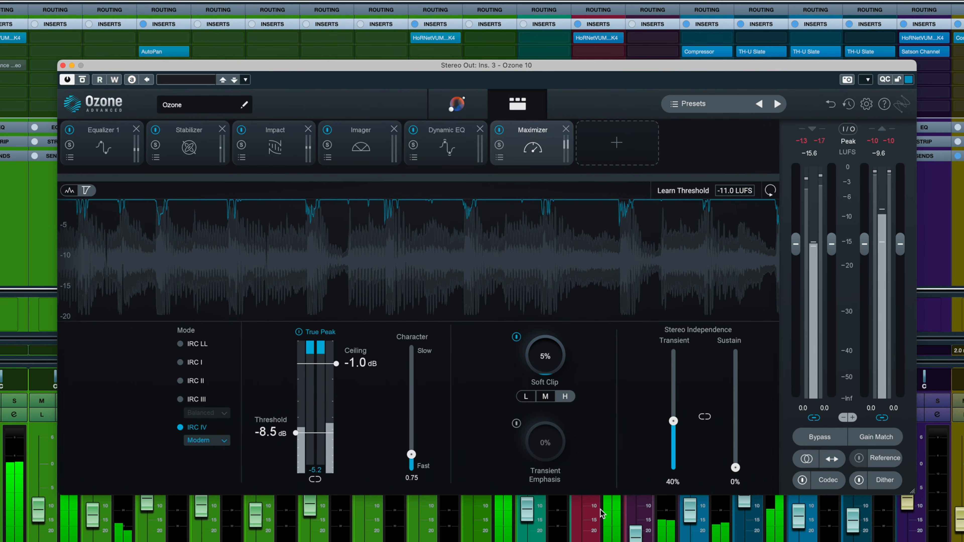
Step: Try the Maximizer's IRC III mode, return it to IRC IV, and leave the Character at 0.75
left_click(198, 400)
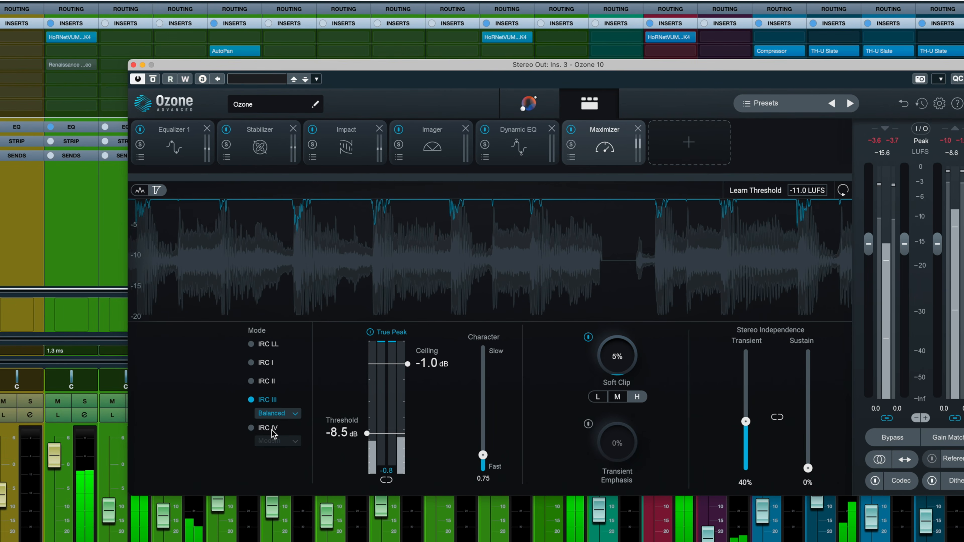
left_click(272, 430)
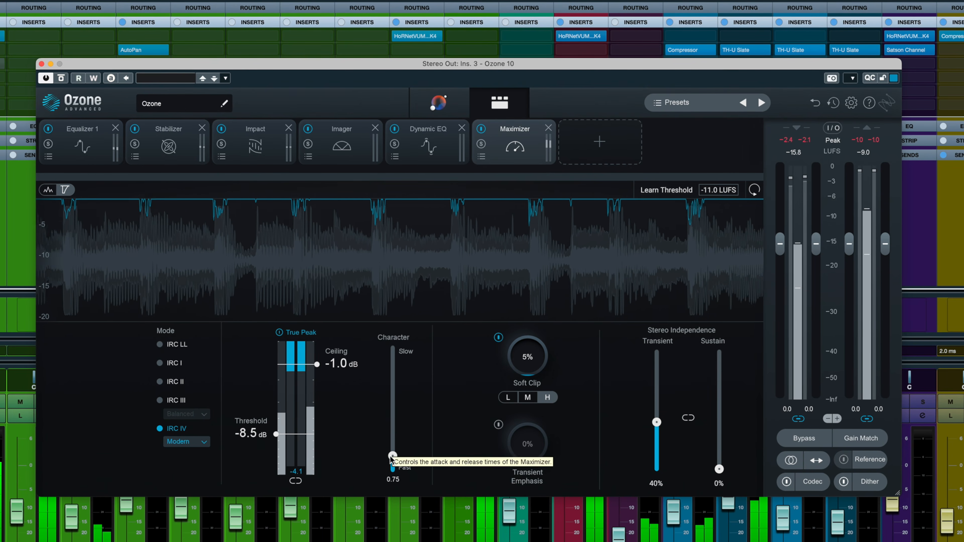
mouse_move(391, 459)
left_mouse_down()
mouse_move(393, 439)
mouse_move(393, 457)
left_mouse_up()
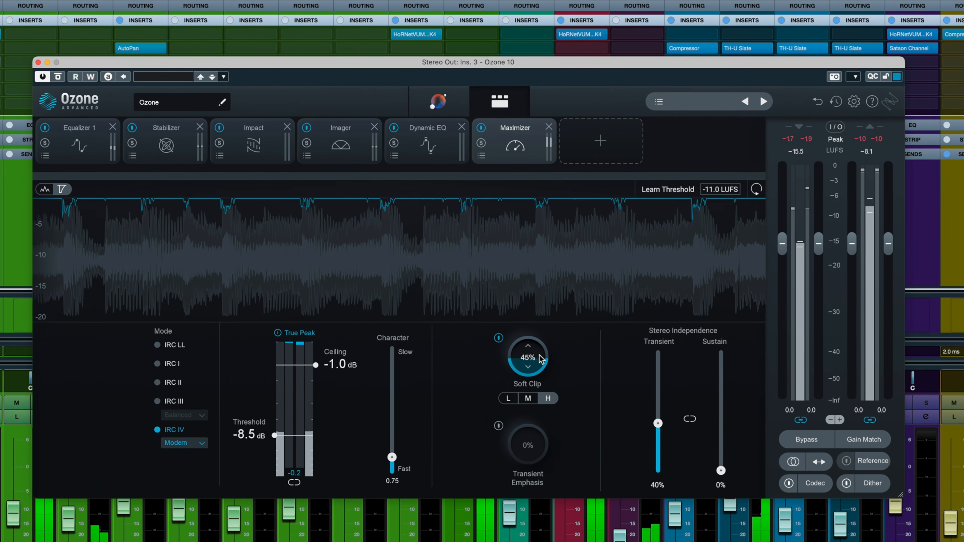
Step: Try heavier soft clipping of up to 51% in the Maximizer, toggling it off and on, and undo the soft clip changes
left_click(498, 338)
left_click(499, 339)
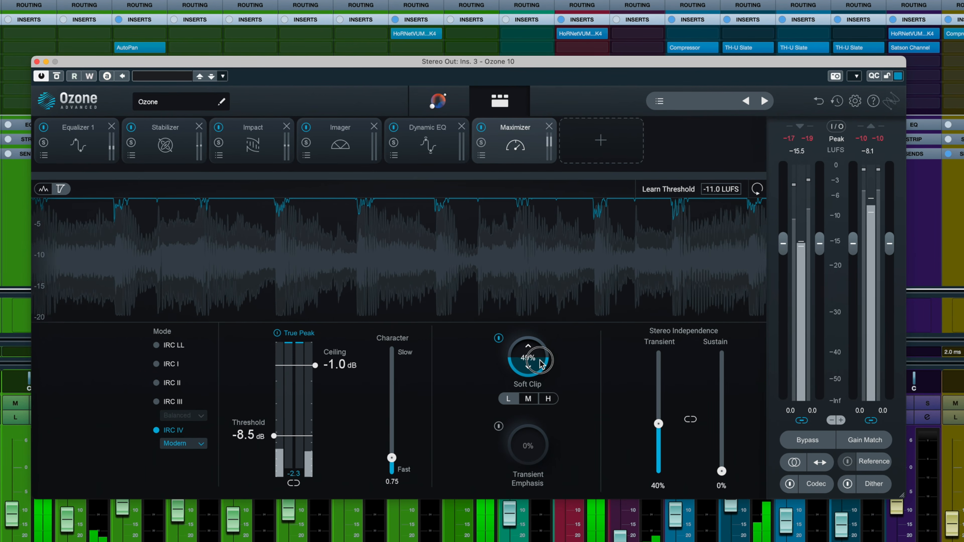
left_click(529, 400)
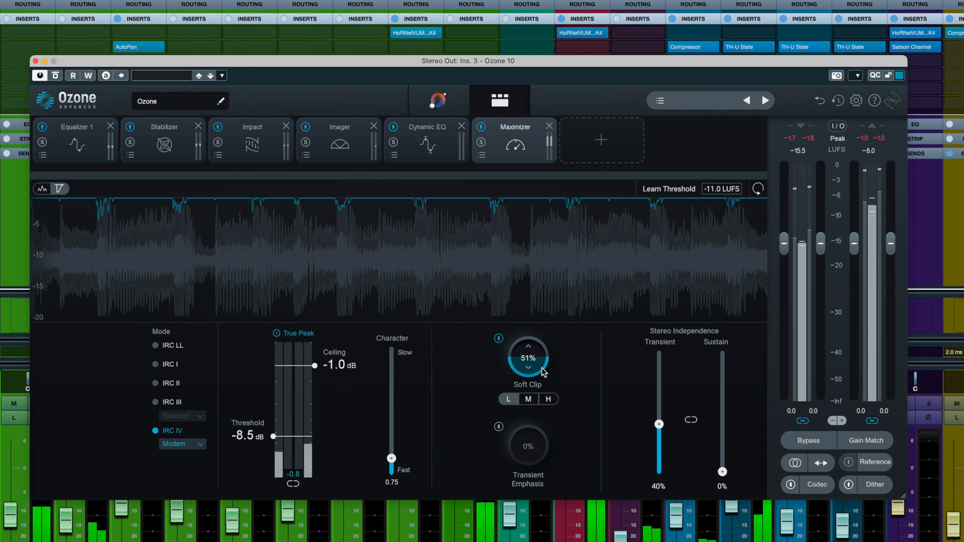
left_click(819, 102)
left_click(820, 102)
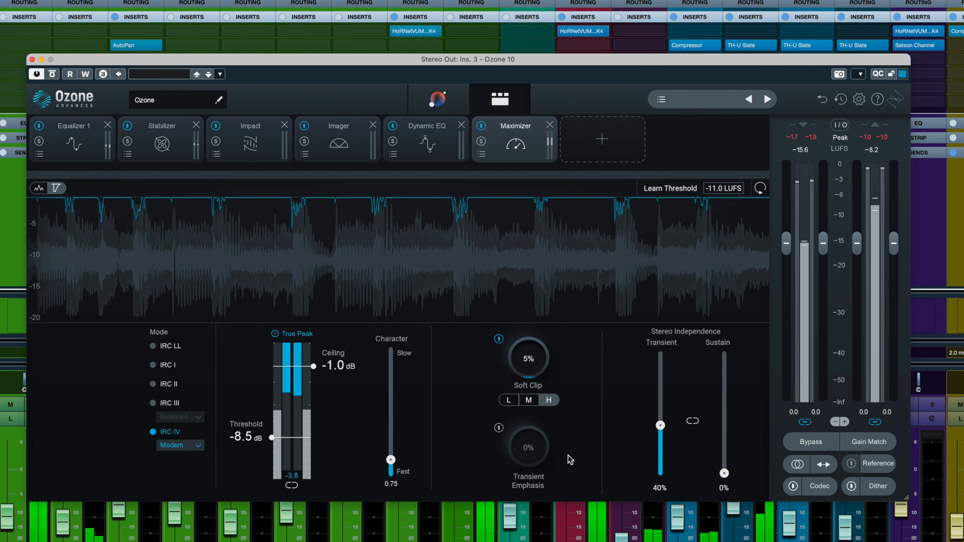
Step: Examine the settings of the Dynamic EQ, Imager, Impact and Stabilizer modules one after another
left_click(448, 154)
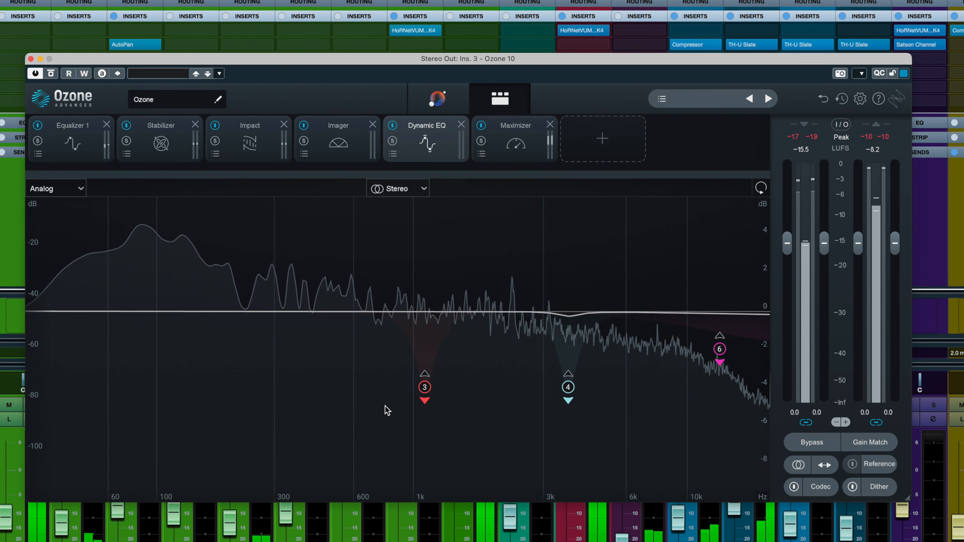
left_click(347, 149)
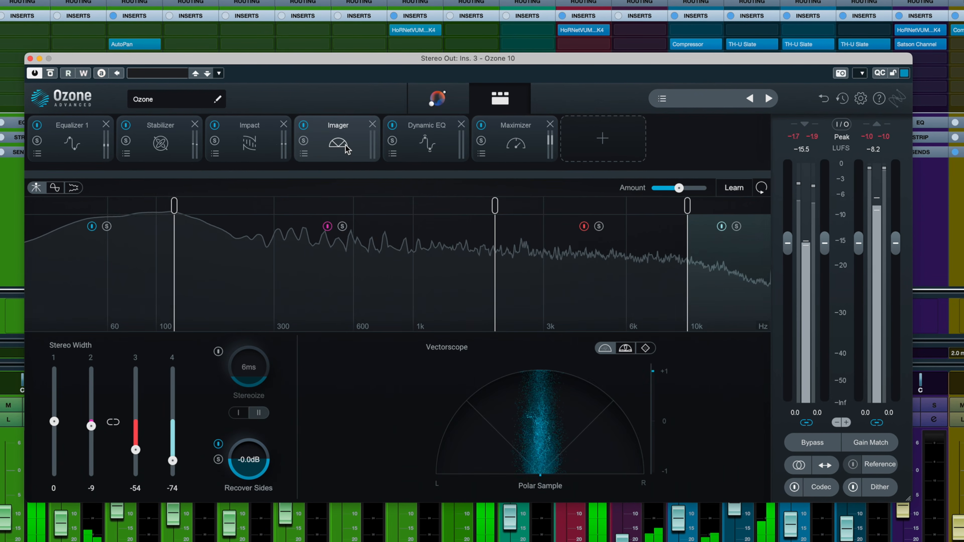
left_click(269, 152)
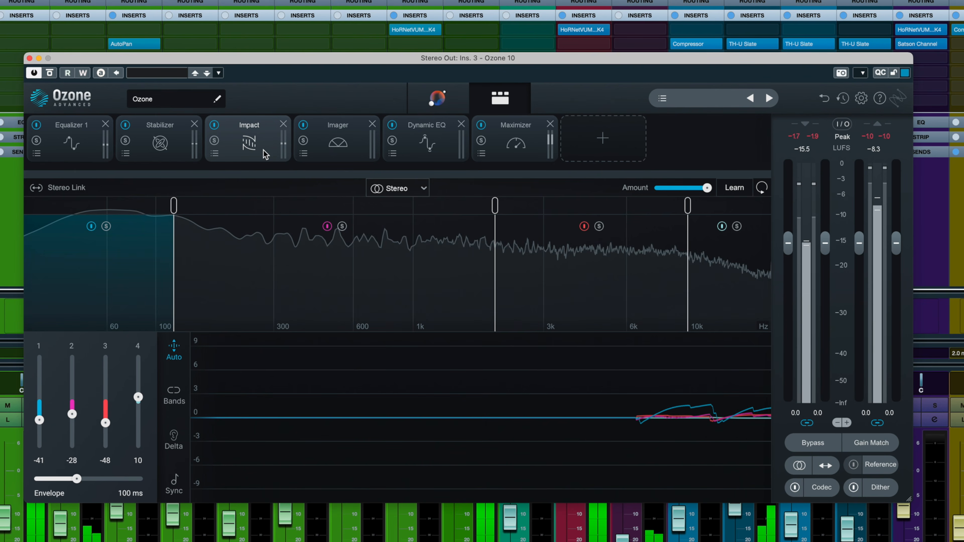
left_click(175, 158)
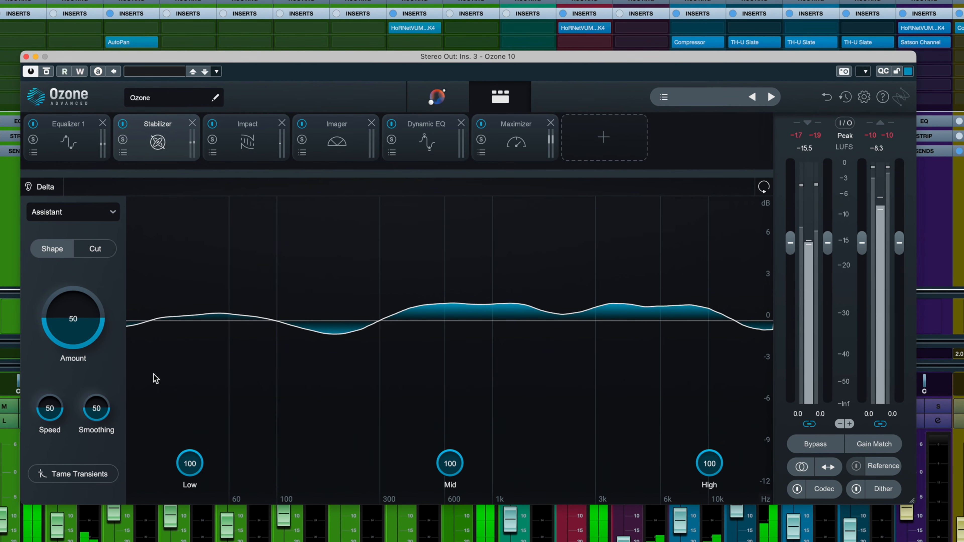
Step: Raise the Stabilizer's Amount to 72, check the change history and close it
left_click_drag(74, 323, 74, 311)
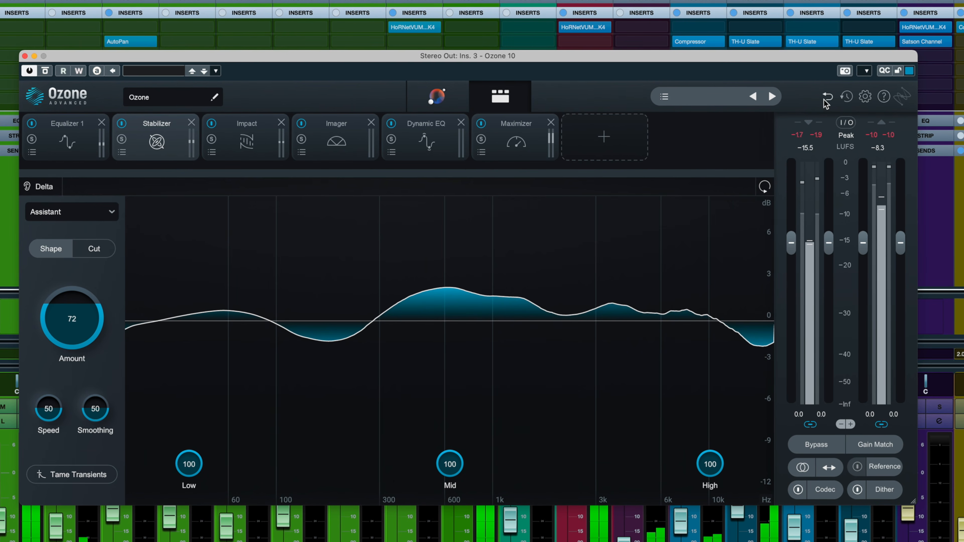
left_click(846, 97)
left_click(284, 73)
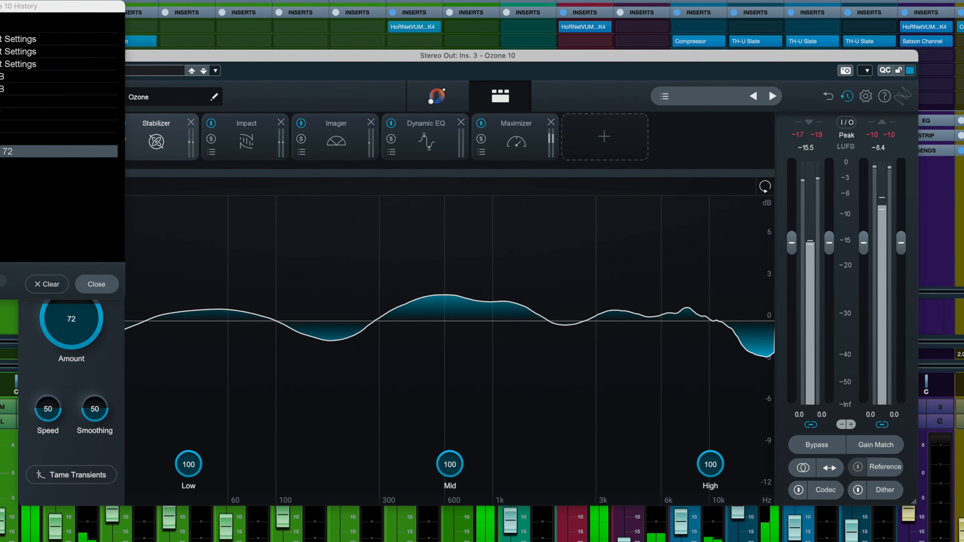
left_click(96, 283)
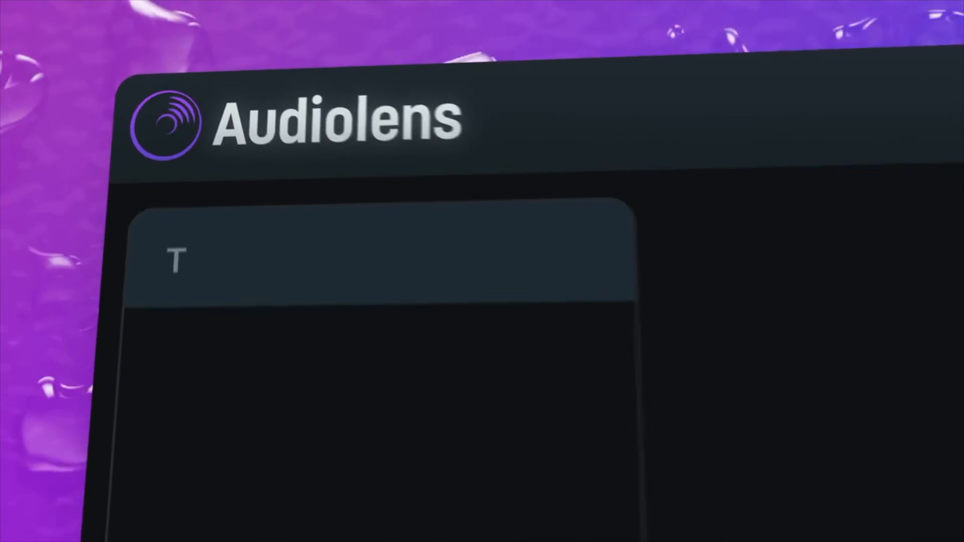
Step: Capture a reference in Audiolens and save it as a target named "Fav Rock Reference"
left_click(665, 67)
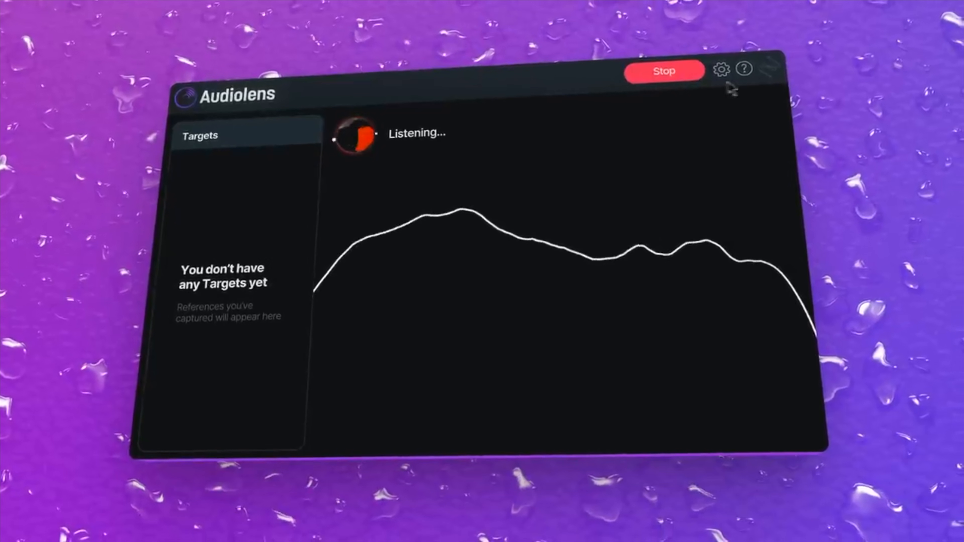
left_click(687, 76)
type("Fav Rock Reference")
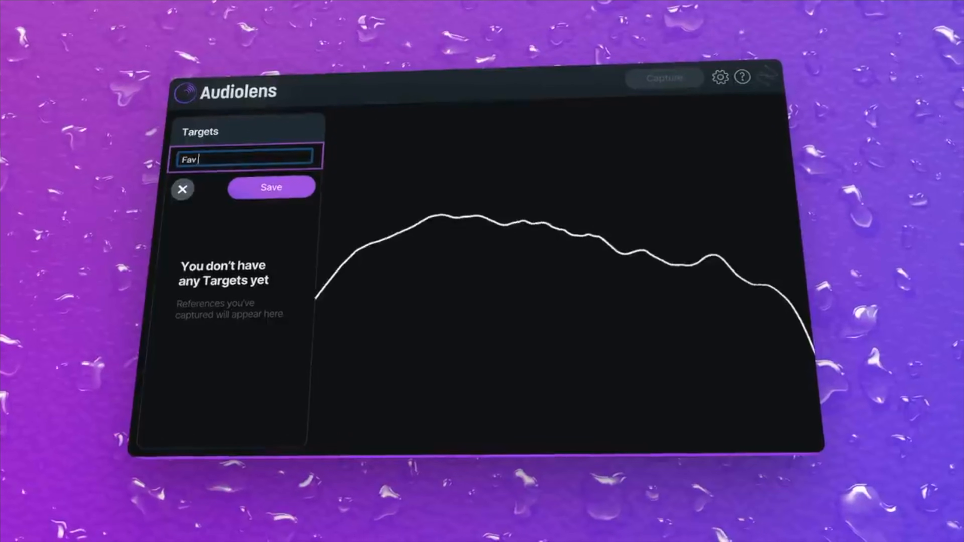
left_click(238, 189)
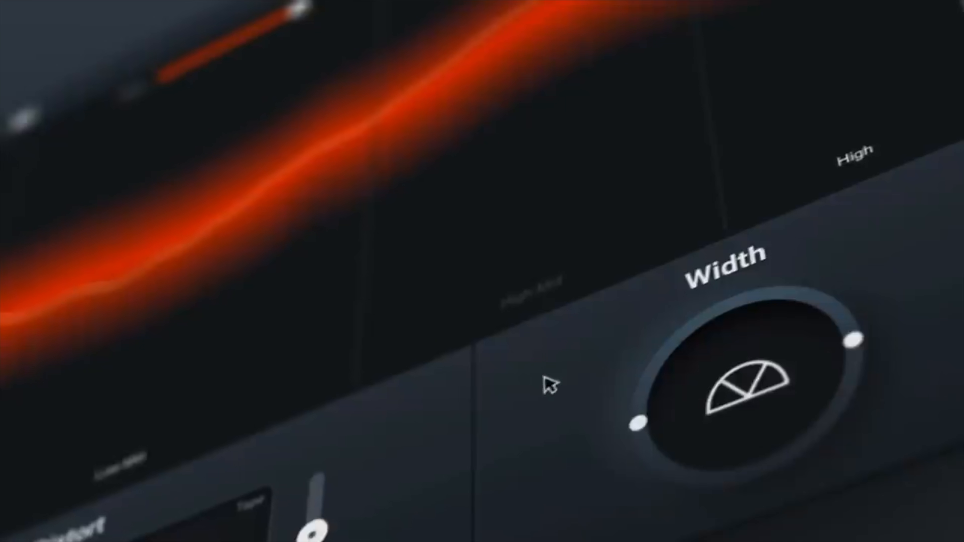
left_click_drag(656, 376, 656, 338)
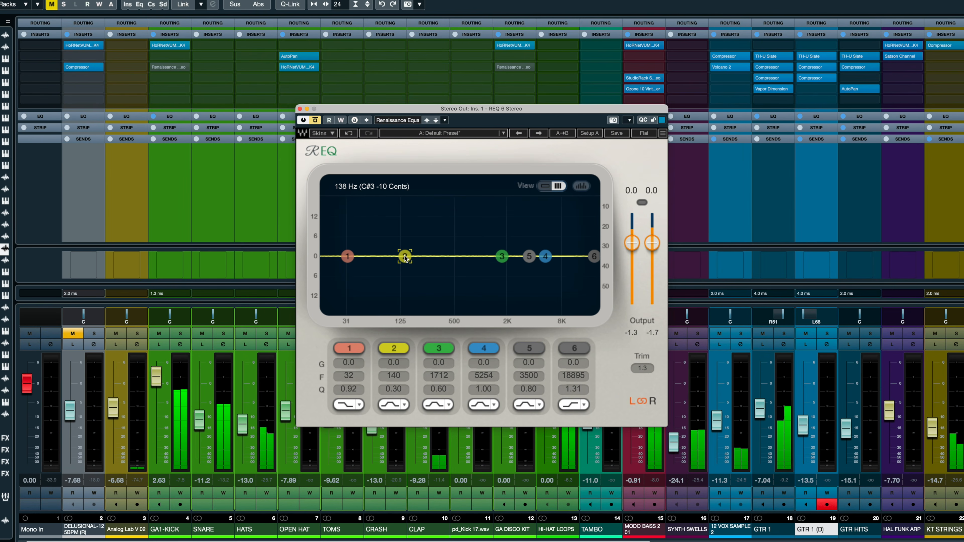
Step: Shape the stereo output's Renaissance EQ with band 1 to 4 gains of -2.0, -6.6, 2.5 and 3.3, and take it out of bypass
left_click_drag(403, 364, 403, 383)
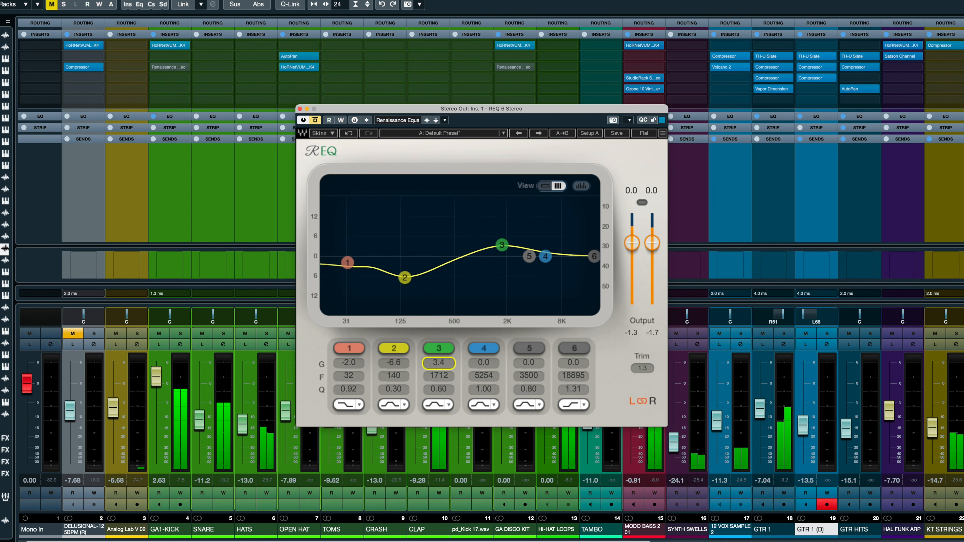
left_click_drag(440, 363, 493, 355)
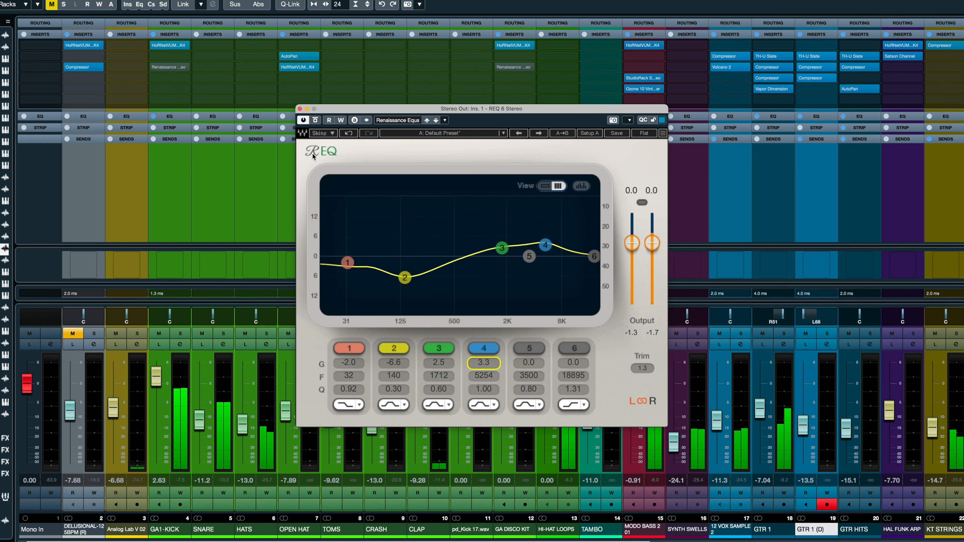